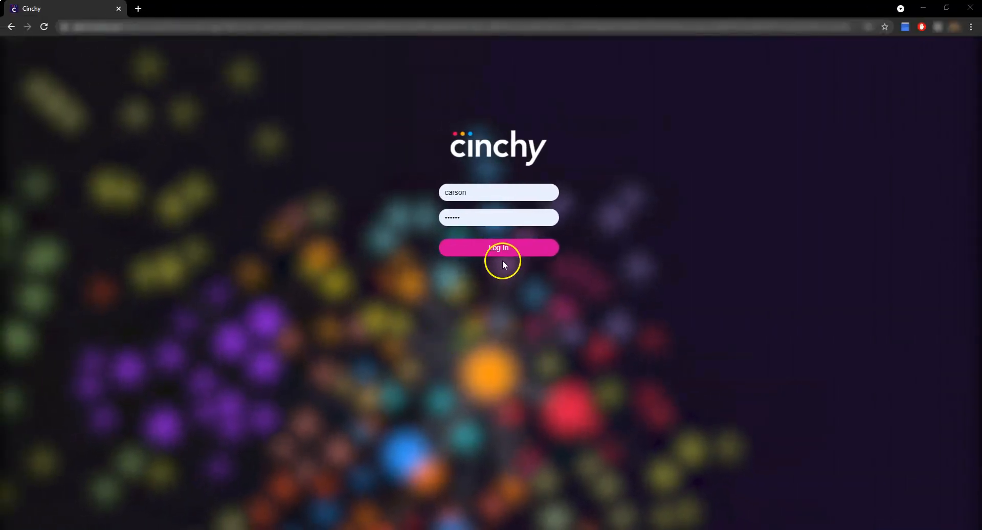
# Log in with the filled-in credentials and open the last rows of all data in the Customer Contacts table
pyautogui.click(502, 254)
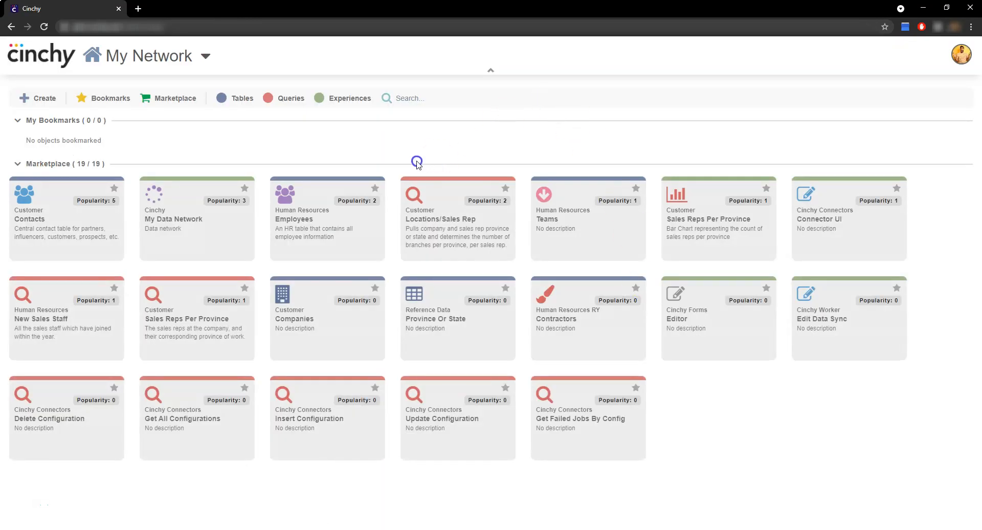
pyautogui.click(80, 230)
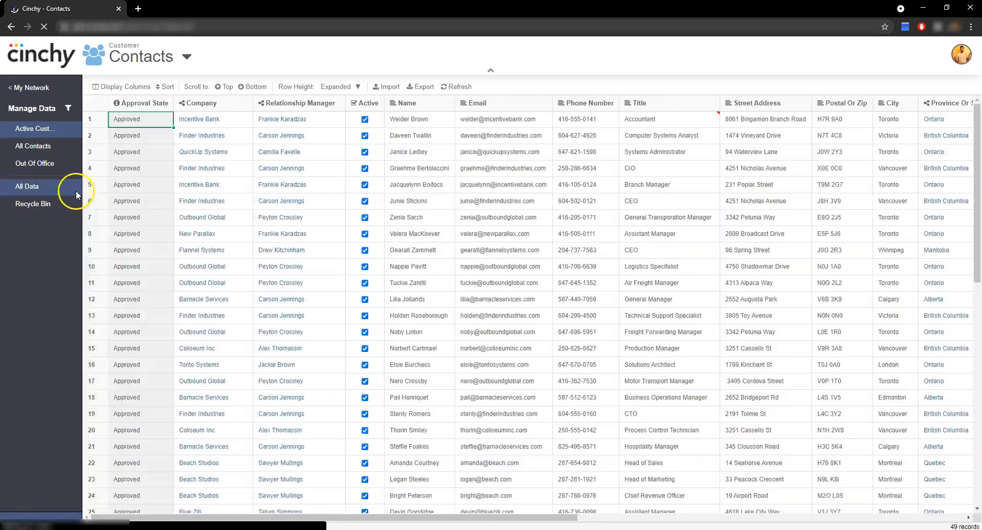
pyautogui.click(76, 188)
pyautogui.click(248, 87)
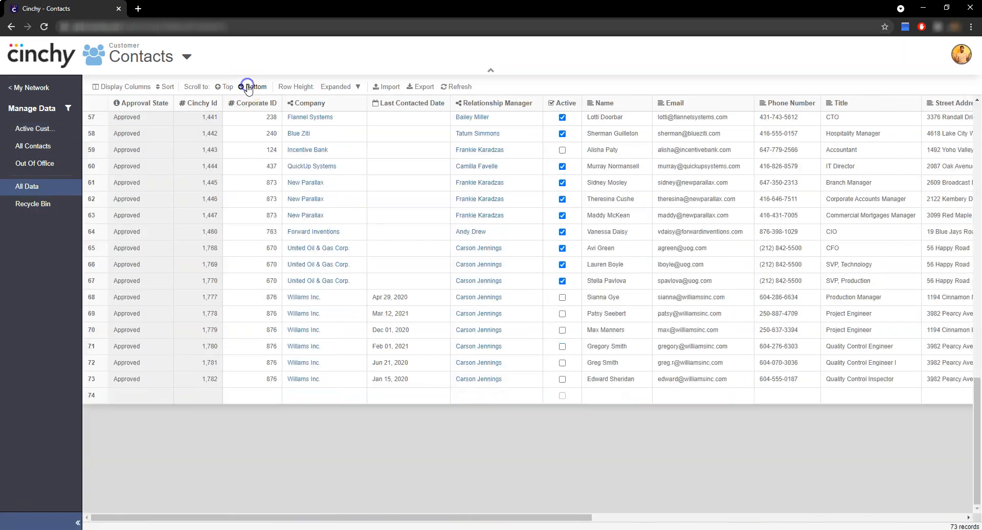
# Set the Last Contacted Date of the three United Oil & Gas Corp. contacts to Mar 03, Apr 01 and Mar 24, 2021, in row order
pyautogui.doubleClick(444, 248)
pyautogui.click(377, 268)
pyautogui.click(436, 299)
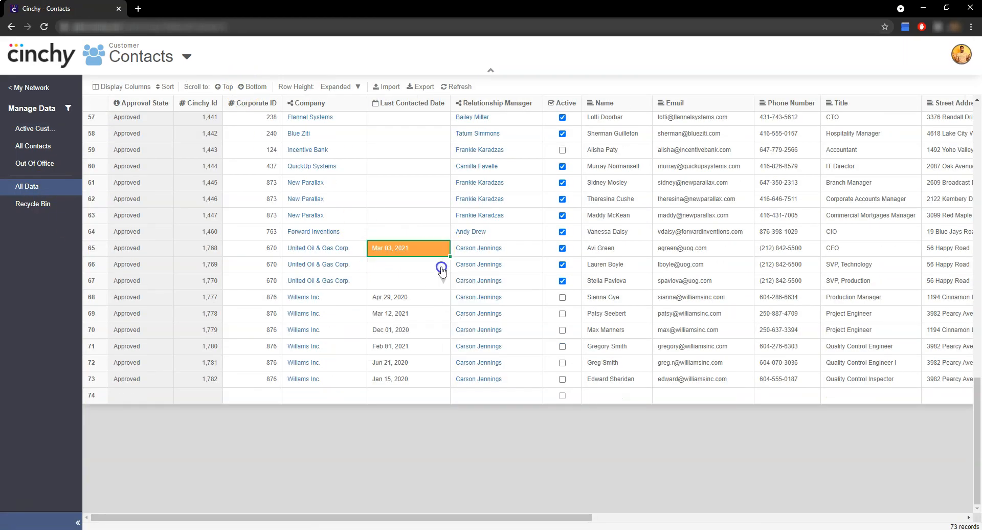
pyautogui.click(464, 265)
pyautogui.click(473, 314)
pyautogui.click(464, 280)
pyautogui.click(397, 302)
pyautogui.click(455, 365)
pyautogui.click(474, 442)
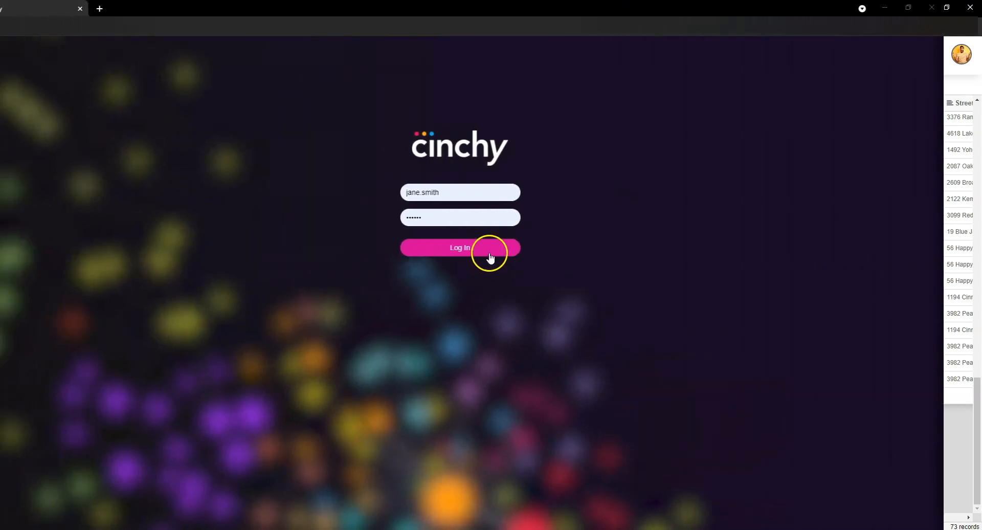
# Log in with the second user account and search the network, including the Marketplace, for "contact"
pyautogui.click(489, 250)
pyautogui.write('contact')
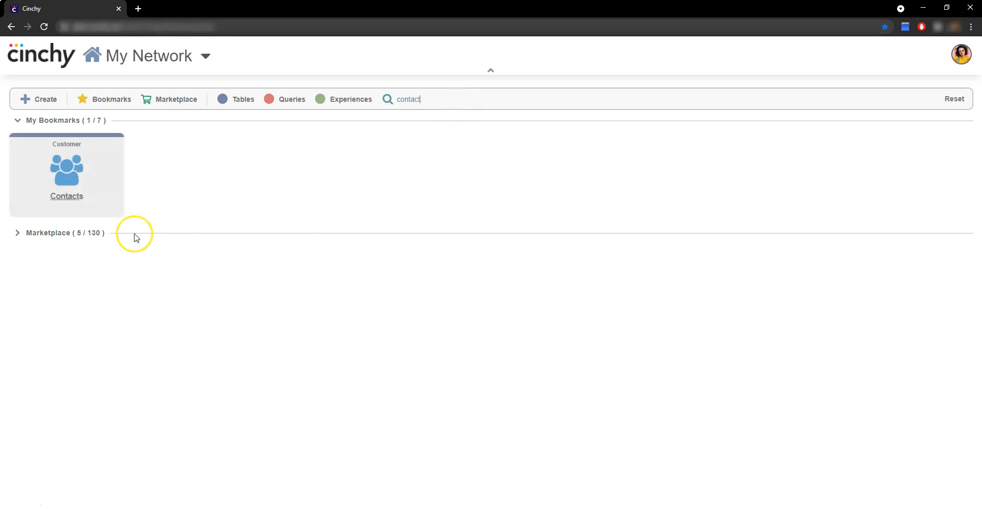
pyautogui.click(98, 237)
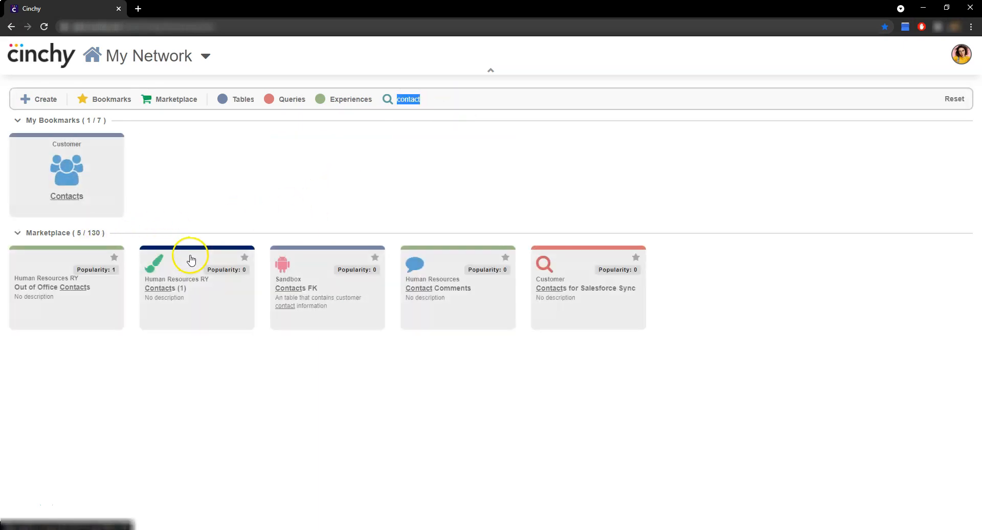
# Open the Contacts for Salesforce Sync query and run it from its query design
pyautogui.click(564, 296)
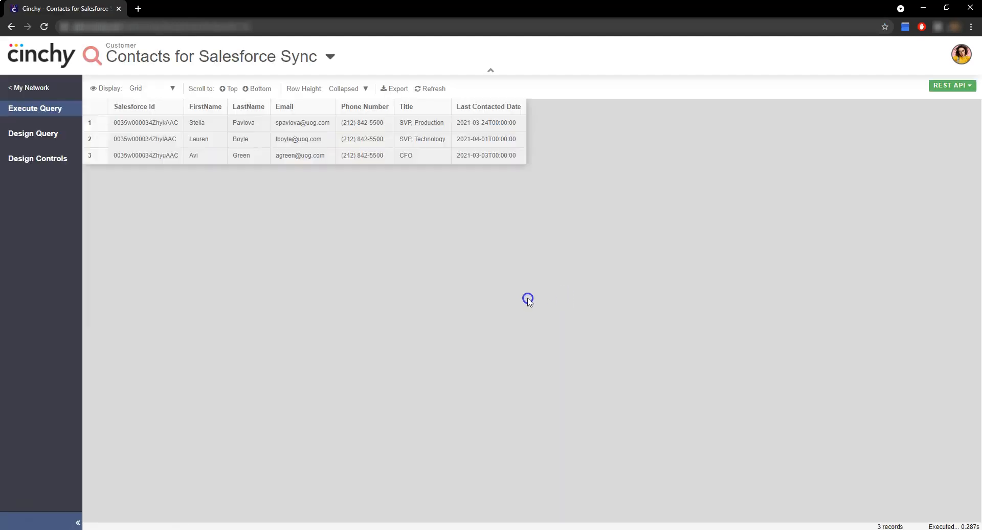
pyautogui.click(18, 133)
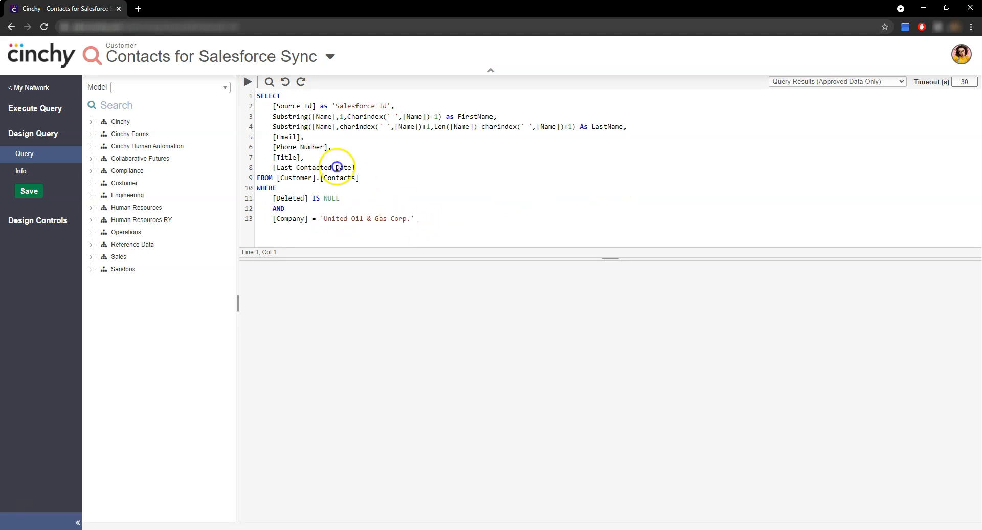
pyautogui.click(247, 82)
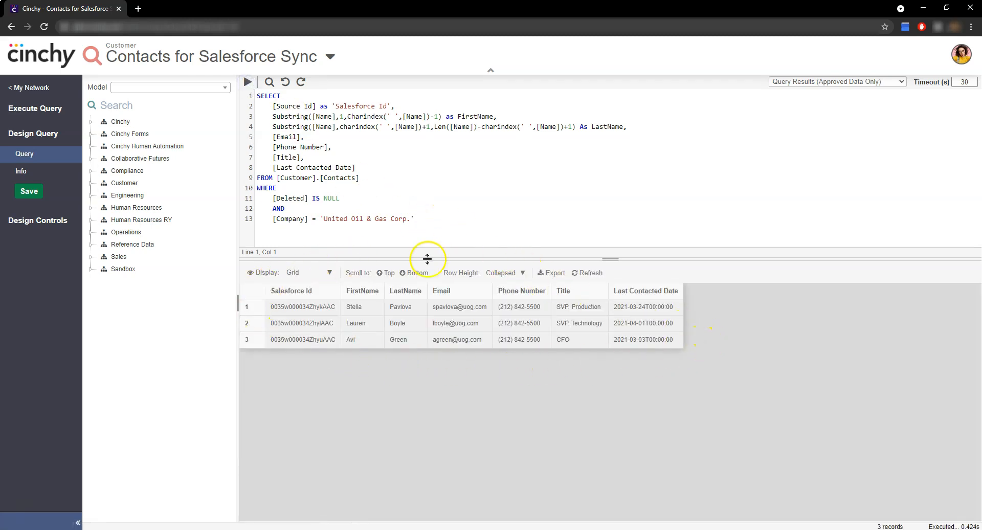
# Return to the network home, filter it to experiences only, and open Connector UI with the Cinchy to SF ContactsSync configuration
pyautogui.click(41, 55)
pyautogui.click(328, 99)
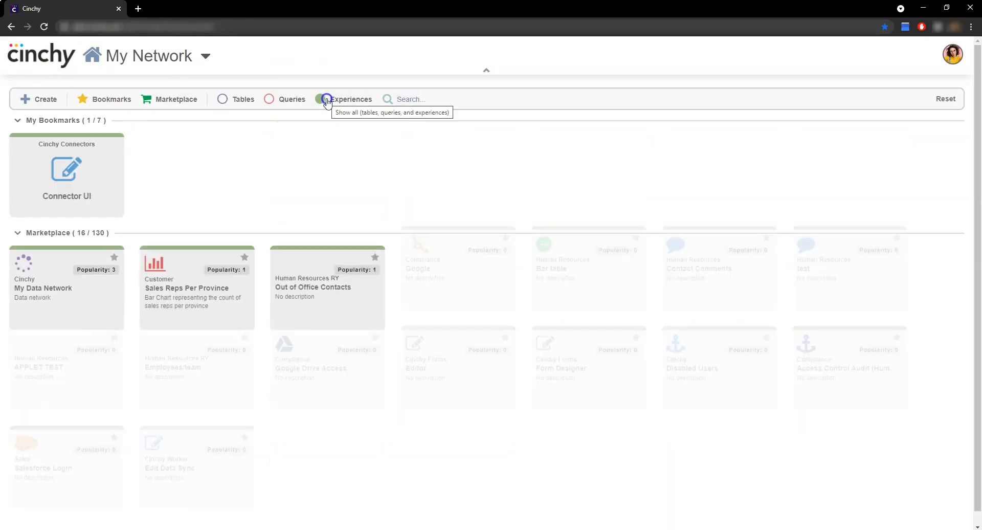
pyautogui.click(86, 174)
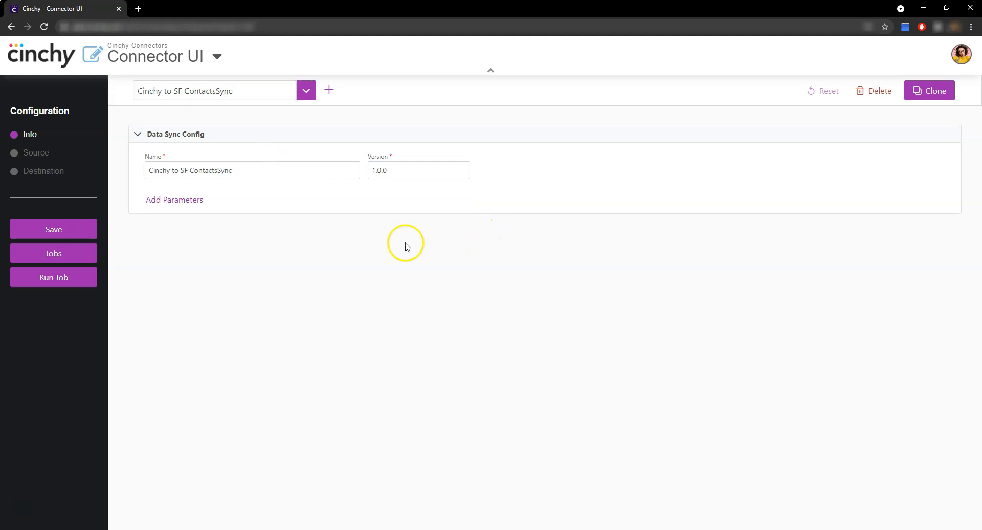
# Examine the sync's source query and schema, and the Salesforce destination's column mappings, sync key and record behaviours
pyautogui.click(50, 155)
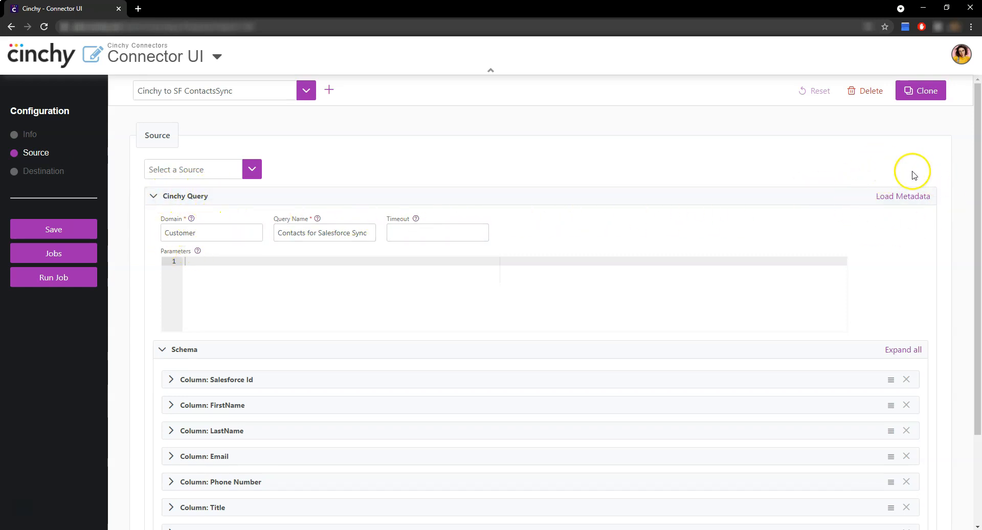
pyautogui.scroll(-2, 895, 256)
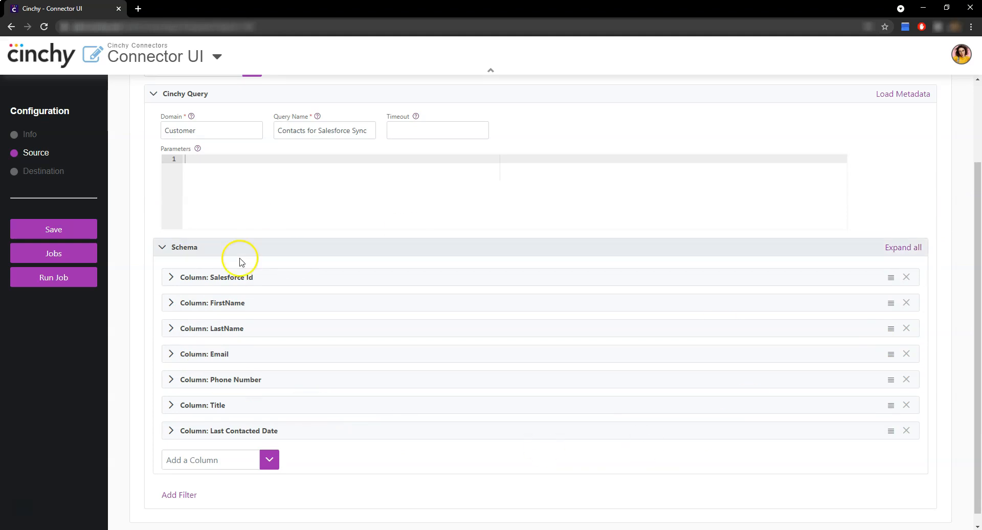
pyautogui.click(54, 172)
pyautogui.scroll(2, 164, 148)
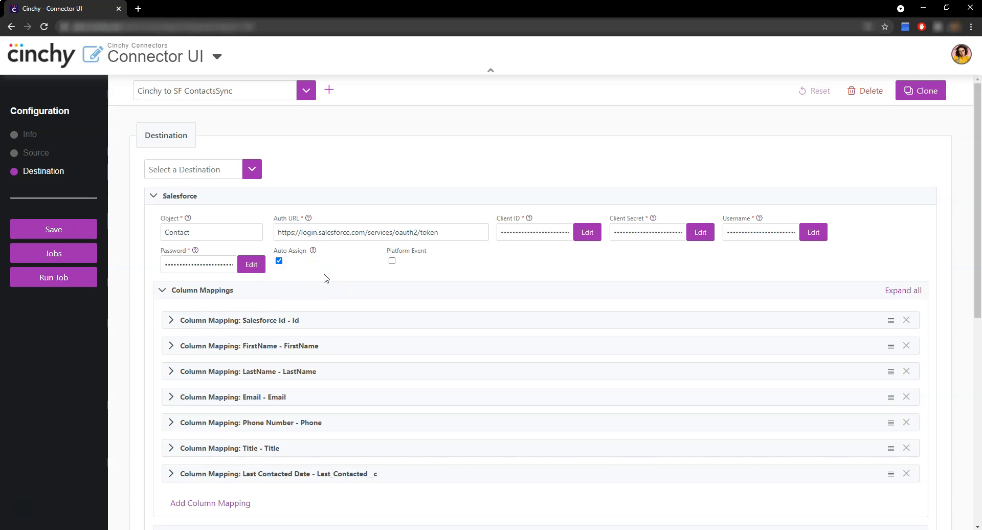
pyautogui.scroll(-3, 334, 335)
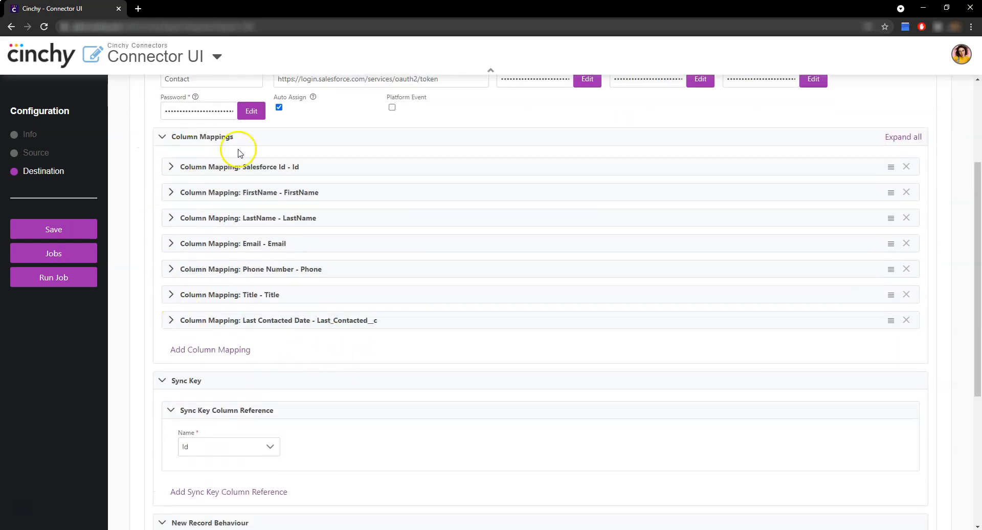
pyautogui.scroll(-1, 328, 354)
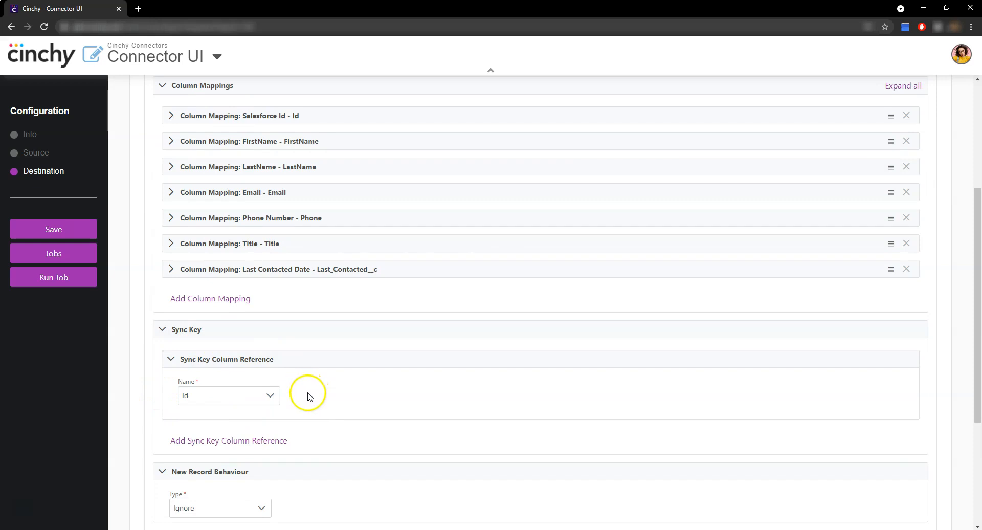
pyautogui.scroll(-4, 314, 396)
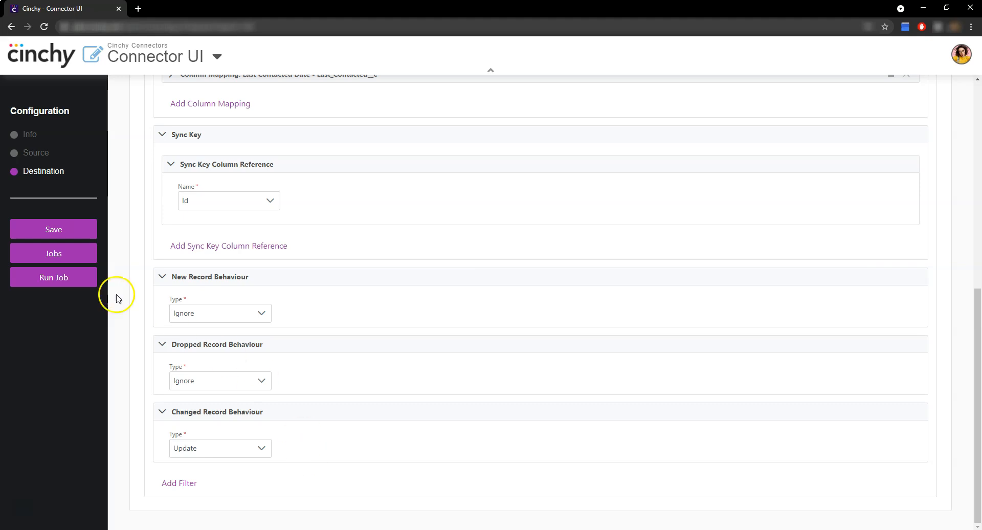
# Save the sync configuration and run it as a job with the sync account's user ID and password
pyautogui.click(71, 231)
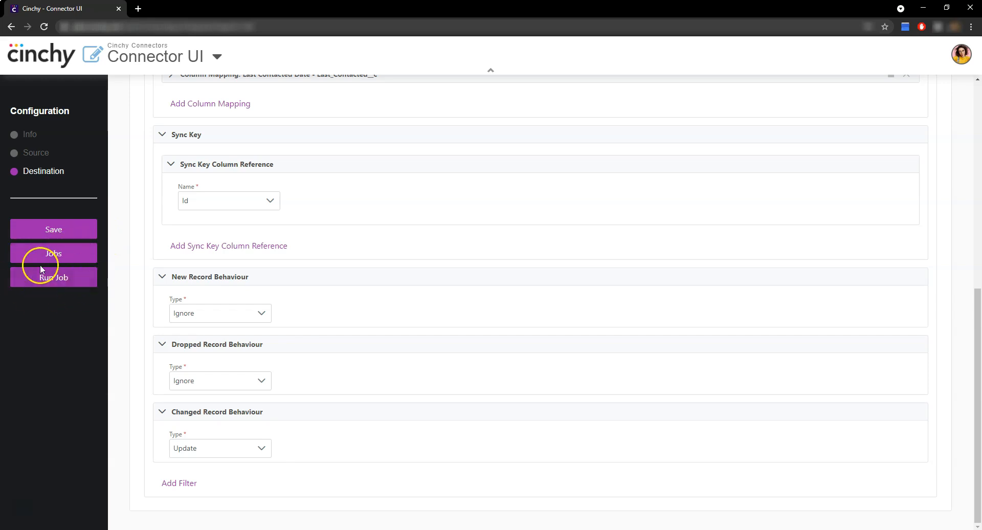
pyautogui.click(60, 282)
pyautogui.click(278, 305)
pyautogui.click(269, 393)
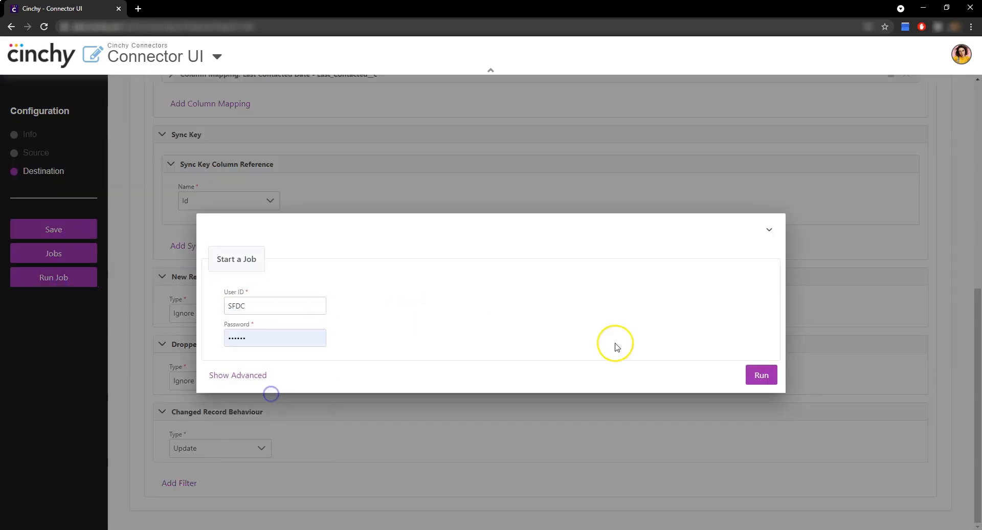
pyautogui.click(767, 378)
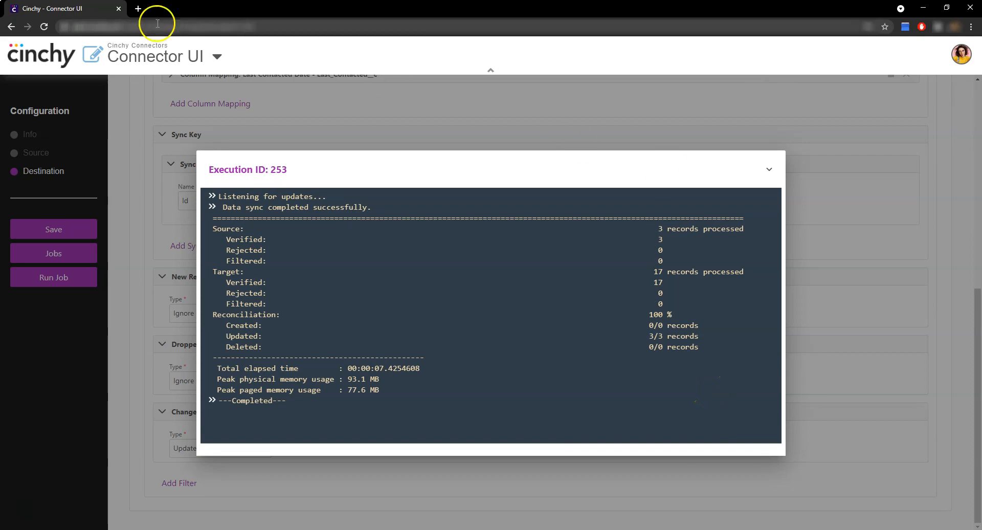
# Open the Salesforce login page in a new browser tab and log in
pyautogui.click(138, 9)
pyautogui.write('lo')
pyautogui.press('Return')
pyautogui.click(255, 283)
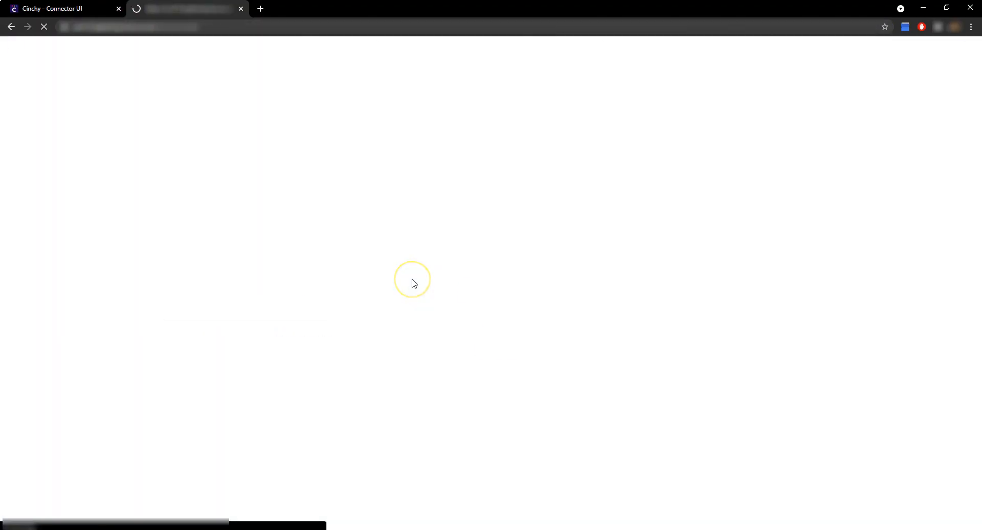